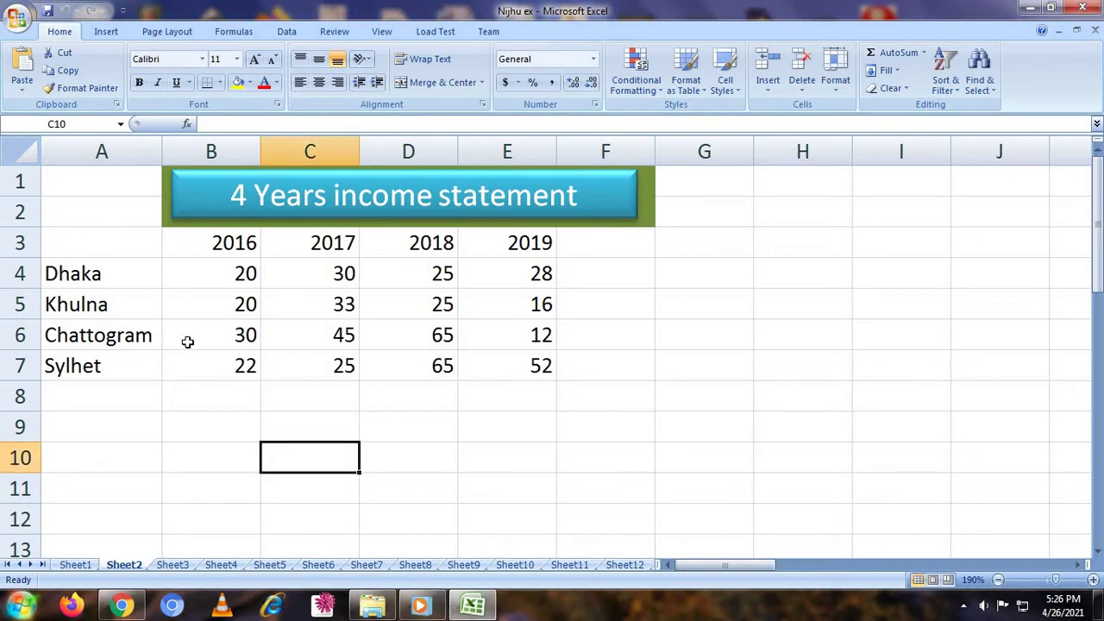
Step: Insert a 3-D stacked column chart from the city income data in A3:E7
{"action": "mouse_move", "coordinate": [77, 235]}
{"action": "left_mouse_down"}
{"action": "mouse_move", "coordinate": [170, 300]}
{"action": "mouse_move", "coordinate": [542, 368]}
{"action": "left_mouse_up"}
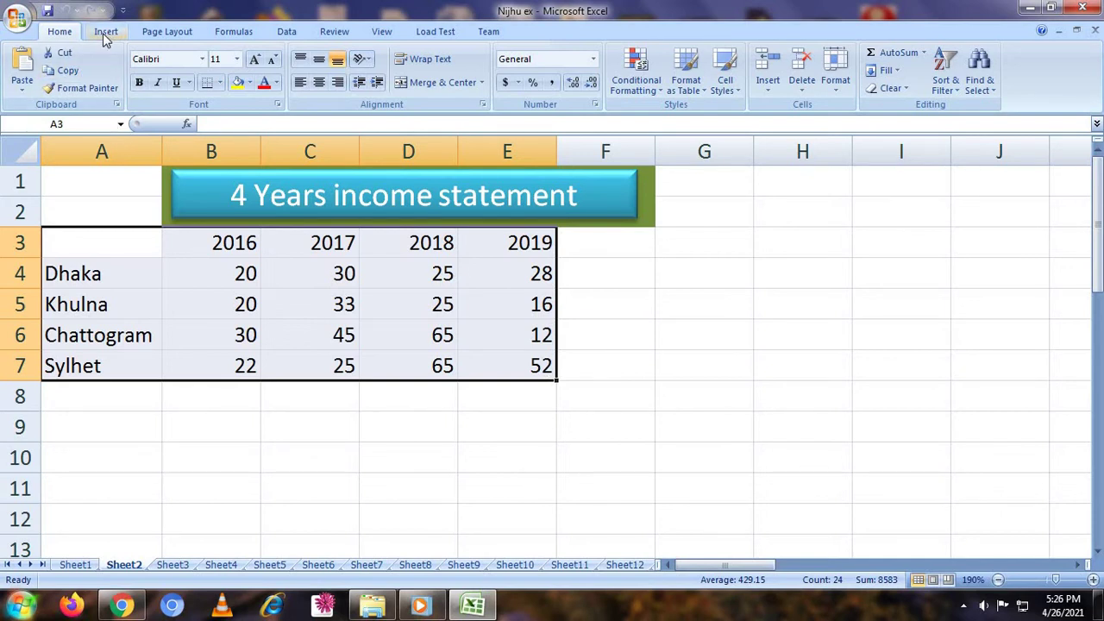
{"action": "left_click", "coordinate": [103, 32]}
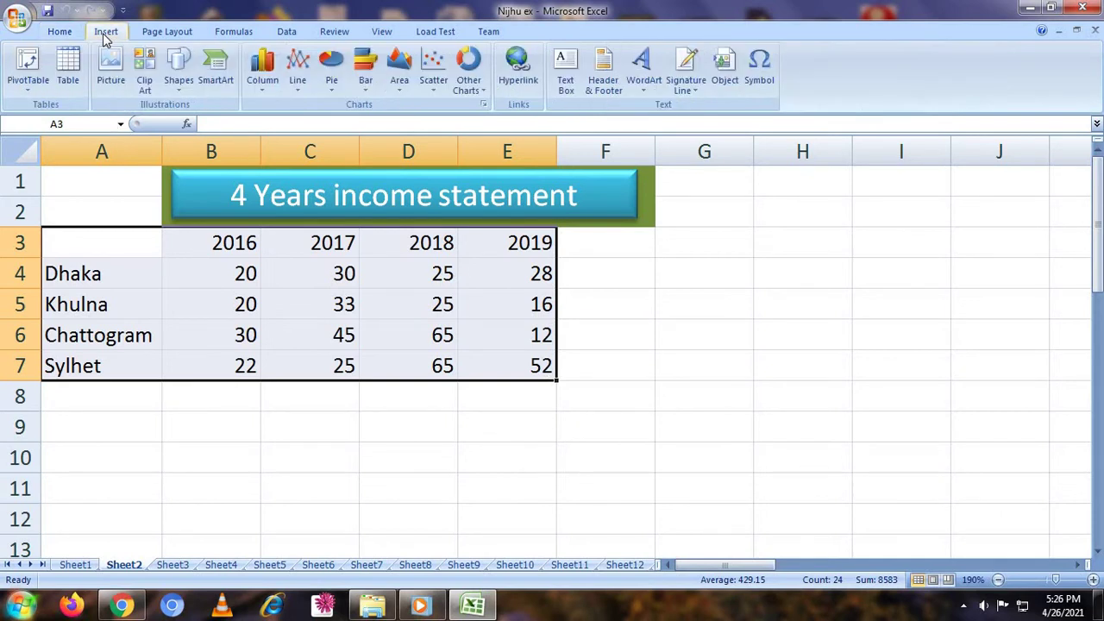
{"action": "left_click", "coordinate": [262, 86]}
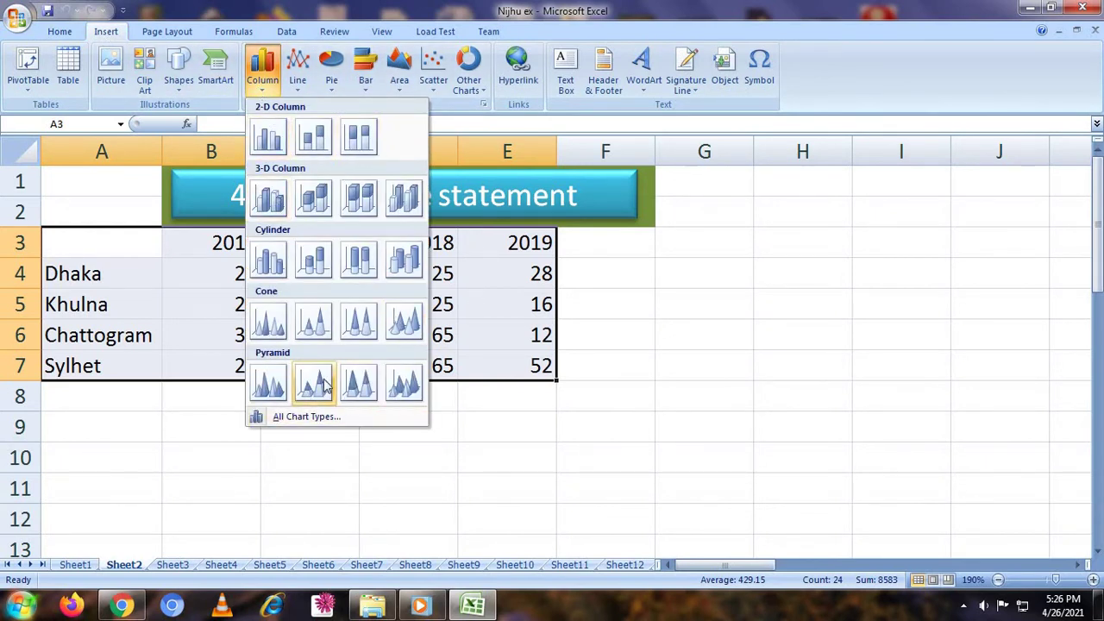
{"action": "left_click", "coordinate": [315, 200]}
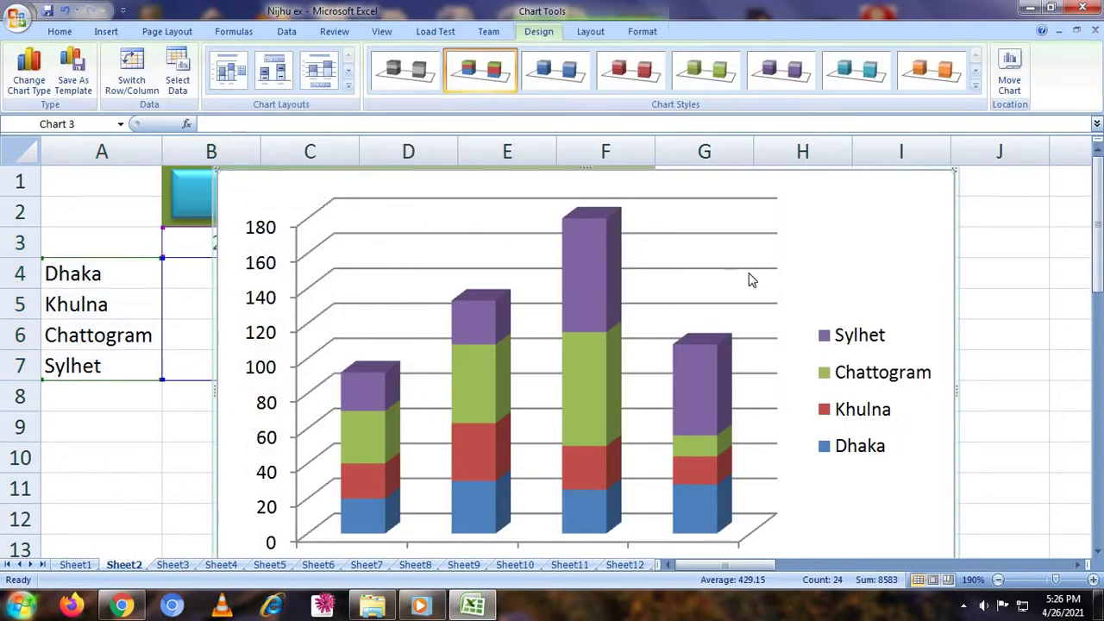
Step: Zoom the sheet out and move the chart to the right of the income table
{"action": "left_click", "coordinate": [998, 580]}
{"action": "left_click", "coordinate": [998, 580]}
{"action": "left_click", "coordinate": [998, 580]}
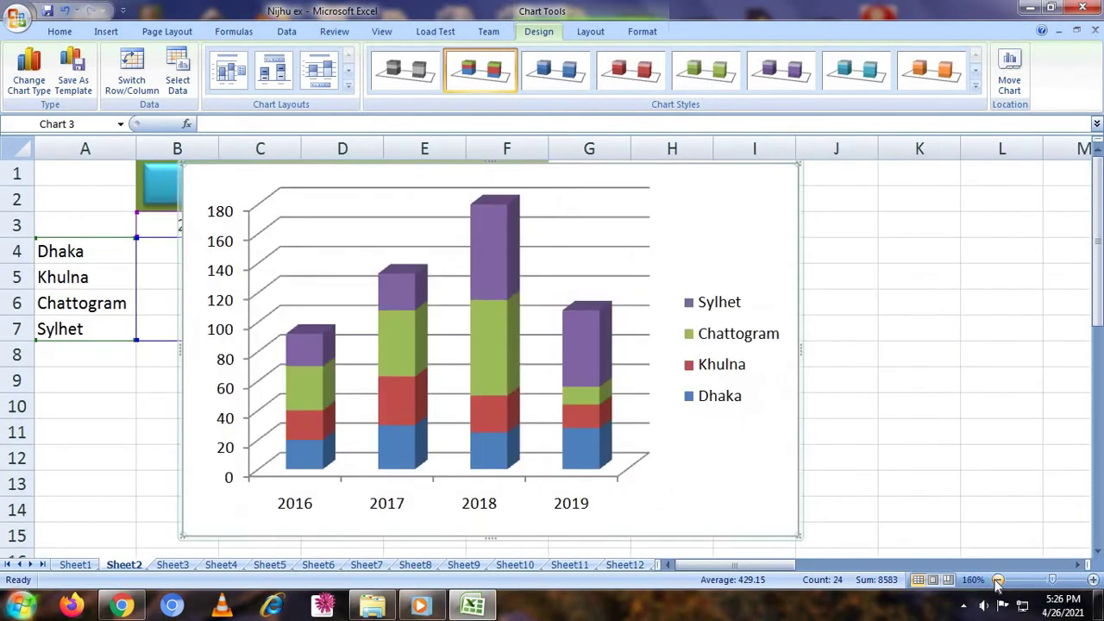
{"action": "left_click", "coordinate": [998, 580]}
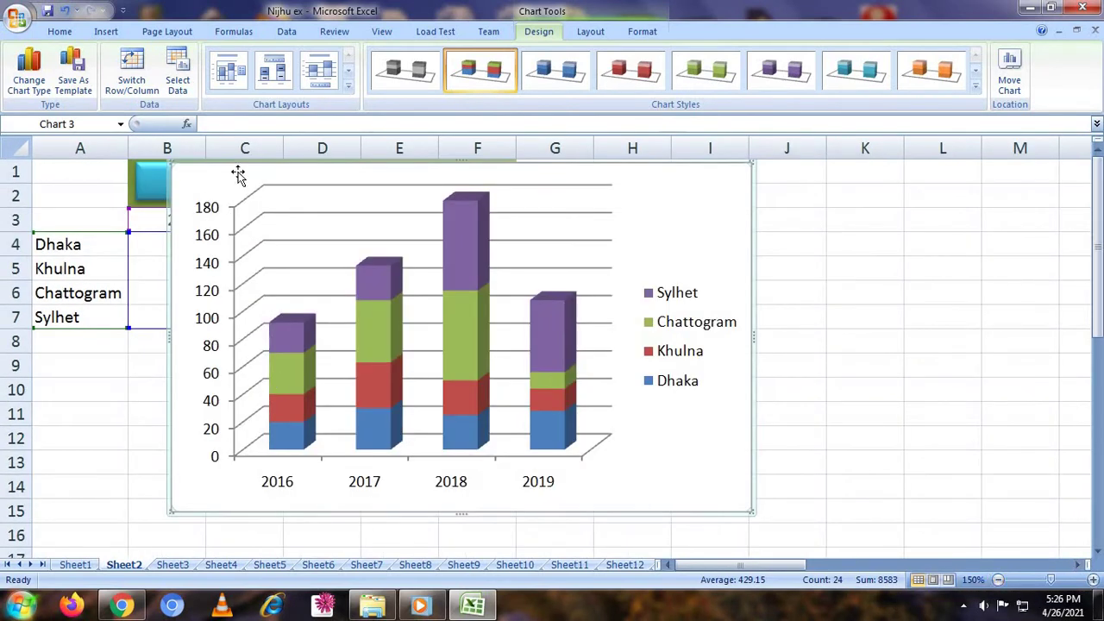
{"action": "left_click_drag", "start_coordinate": [665, 194], "coordinate": [991, 213]}
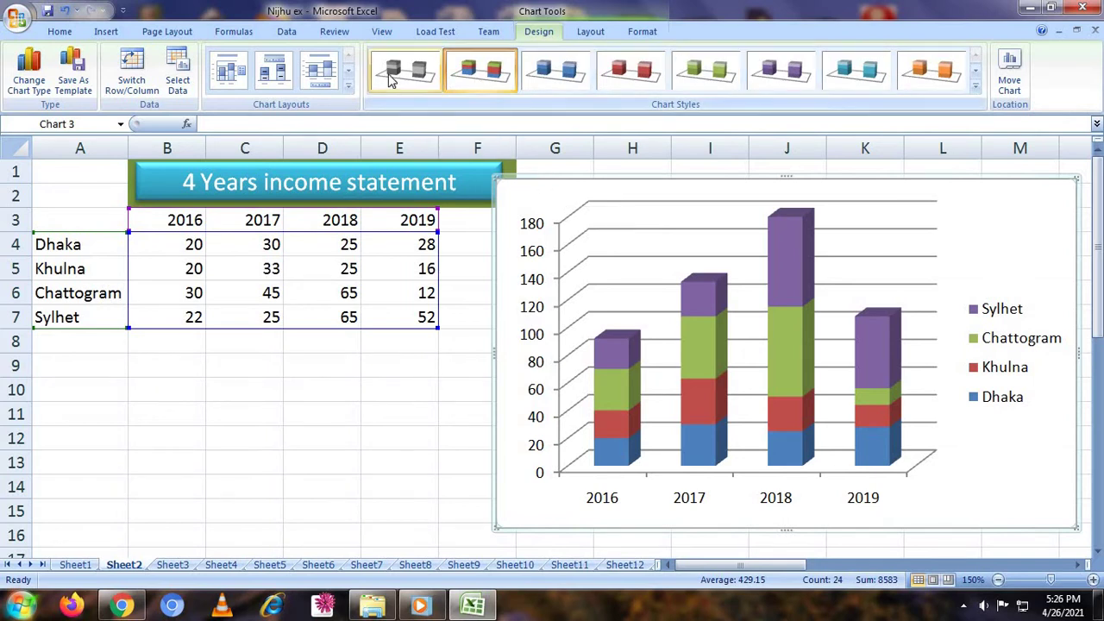
{"action": "left_click", "coordinate": [397, 413]}
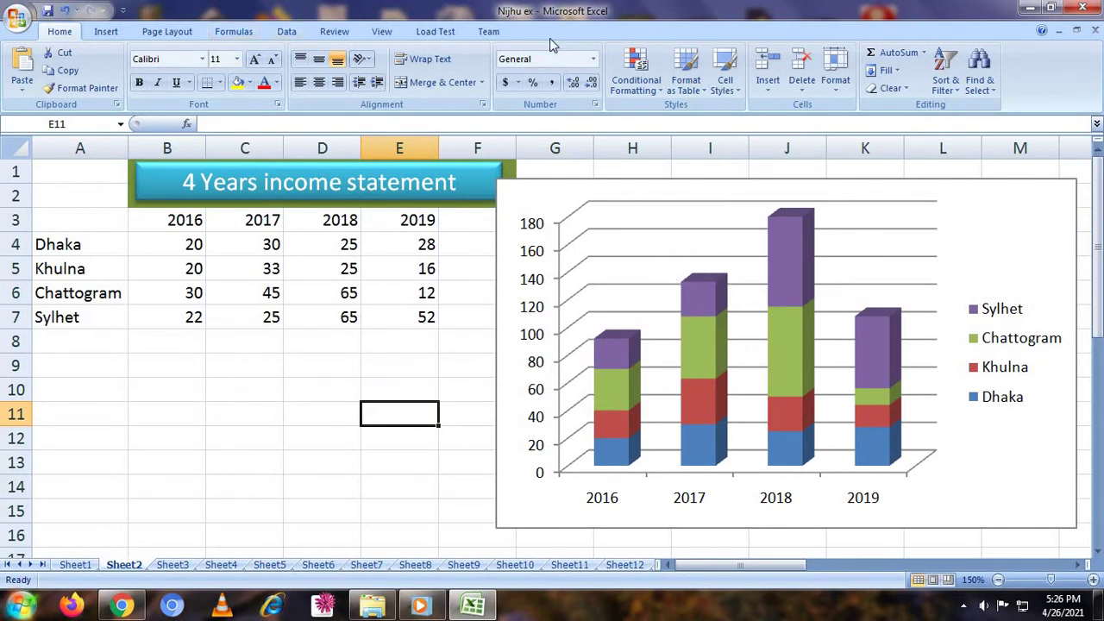
Step: Add a chart title above the chart reading '4 Years Income Statement'
{"action": "left_click", "coordinate": [1025, 241]}
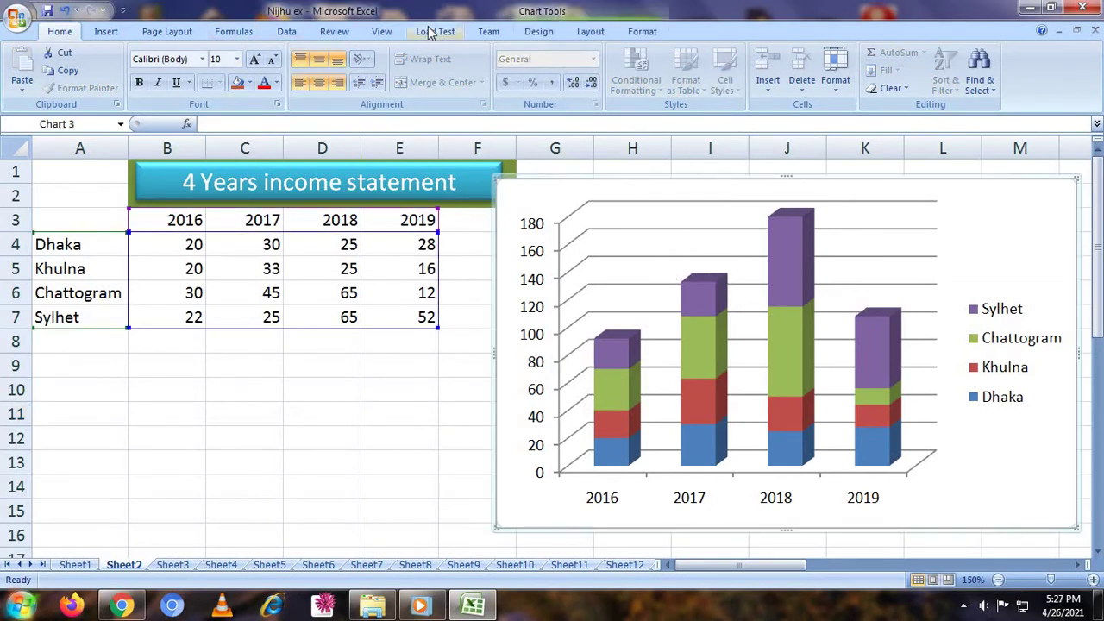
{"action": "left_click", "coordinate": [541, 34]}
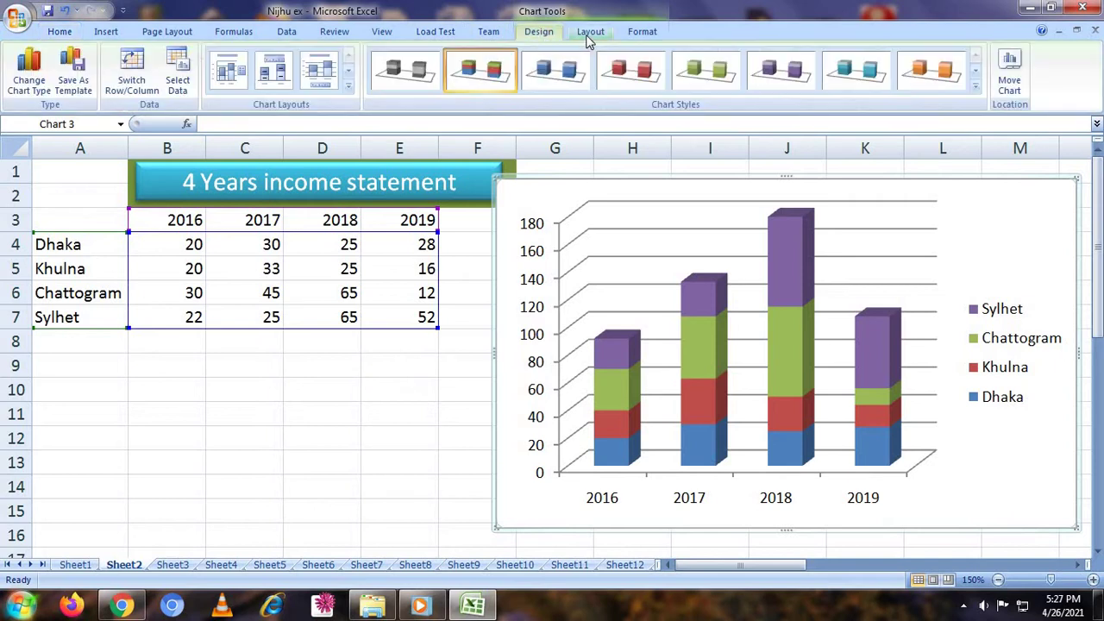
{"action": "left_click", "coordinate": [590, 31]}
{"action": "left_click", "coordinate": [642, 31]}
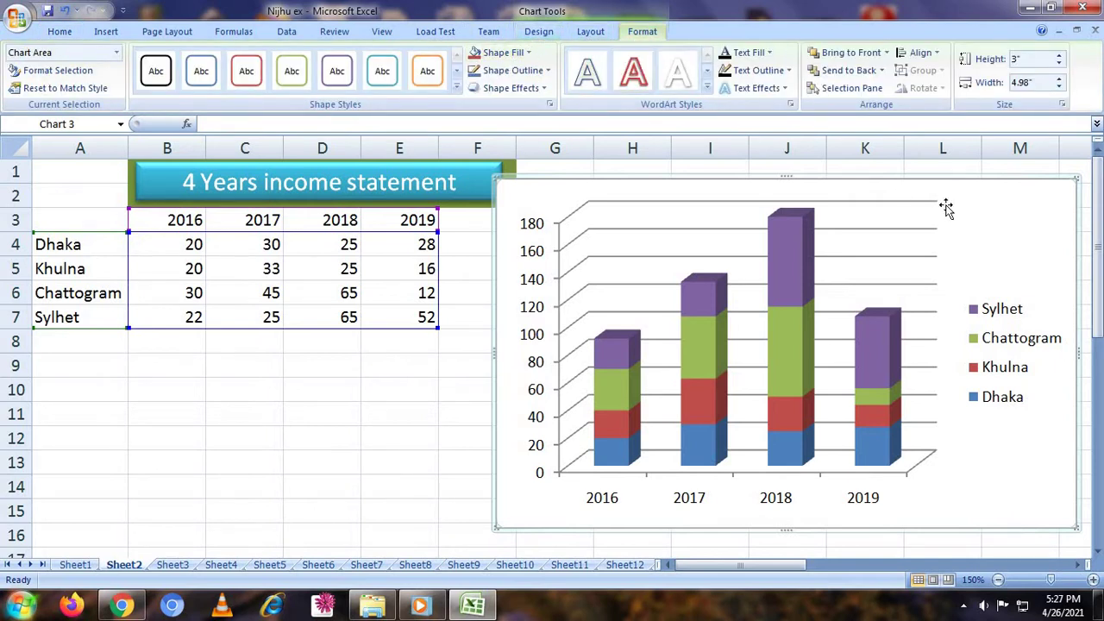
{"action": "left_click", "coordinate": [592, 35]}
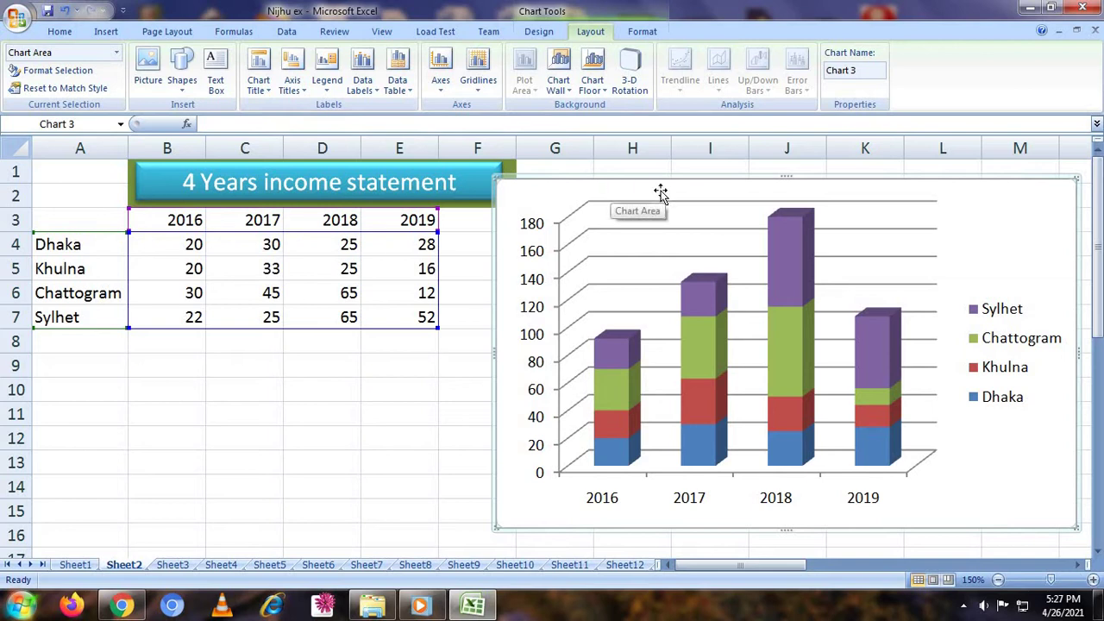
{"action": "left_click", "coordinate": [258, 77]}
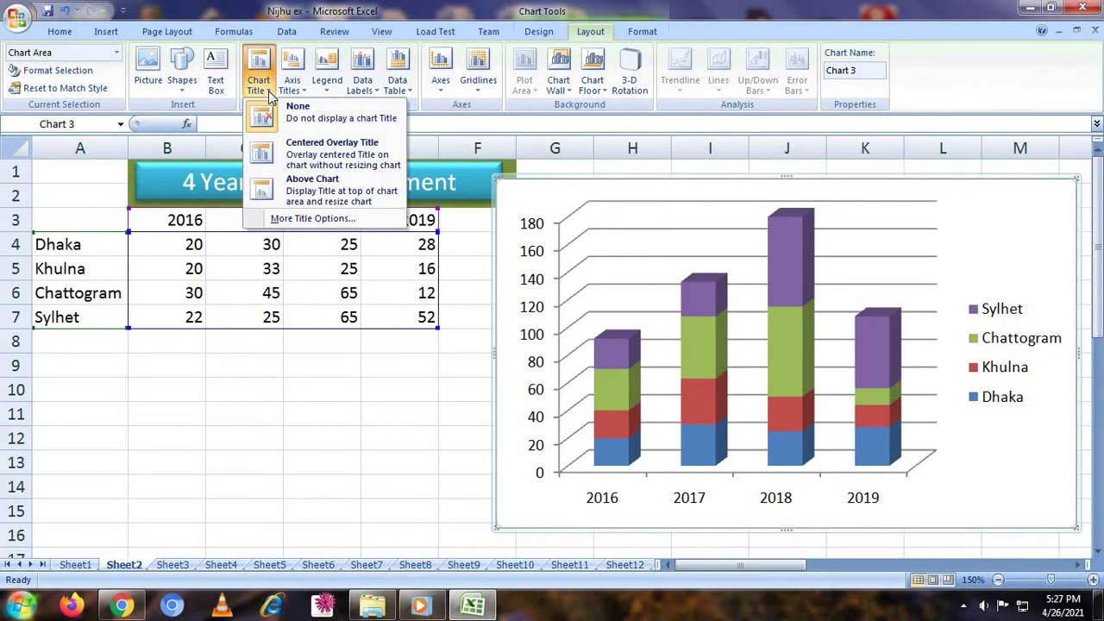
{"action": "left_click", "coordinate": [300, 194]}
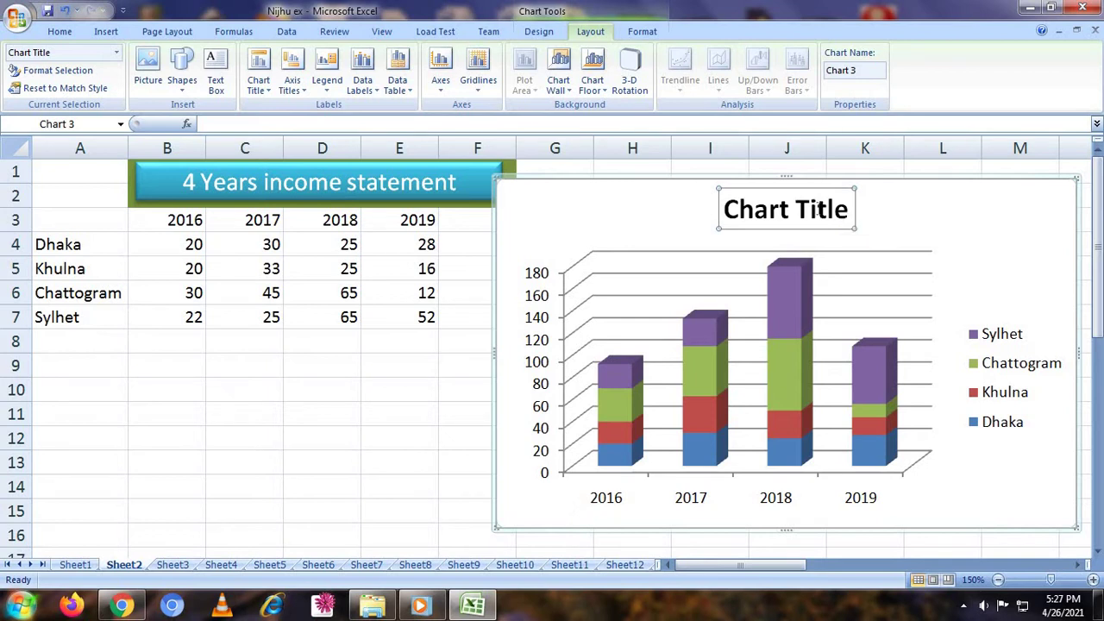
{"action": "left_click_drag", "start_coordinate": [849, 213], "coordinate": [678, 205]}
{"action": "type", "text": "4 Years Income Statement"}
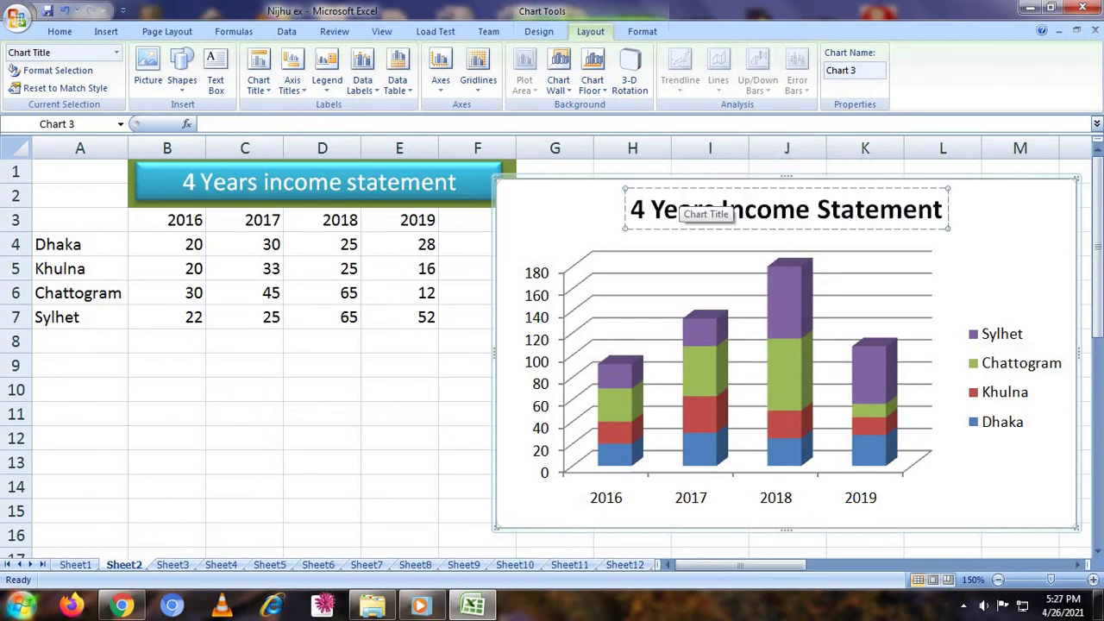
{"action": "left_click", "coordinate": [986, 254]}
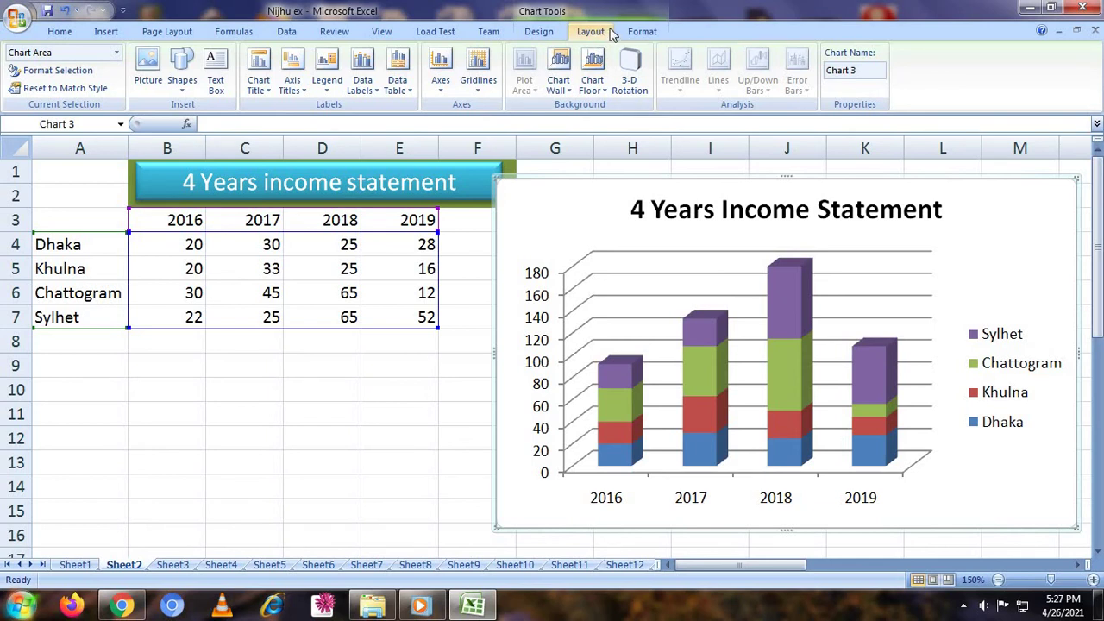
Step: Show value data labels on every stacked segment of the columns
{"action": "left_click", "coordinate": [374, 91]}
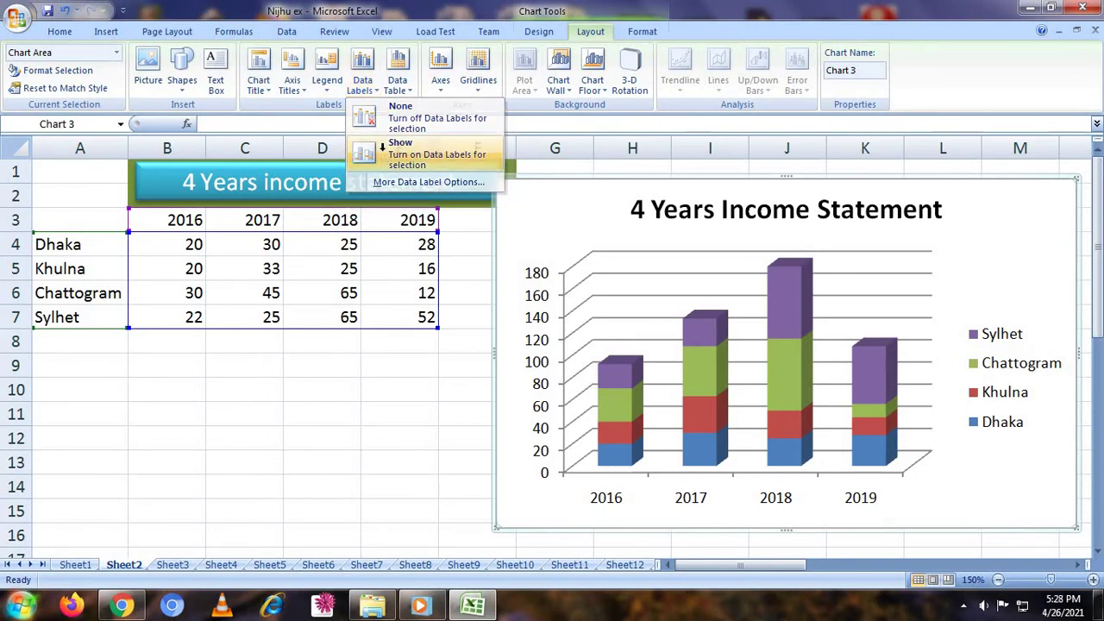
{"action": "left_click", "coordinate": [385, 158]}
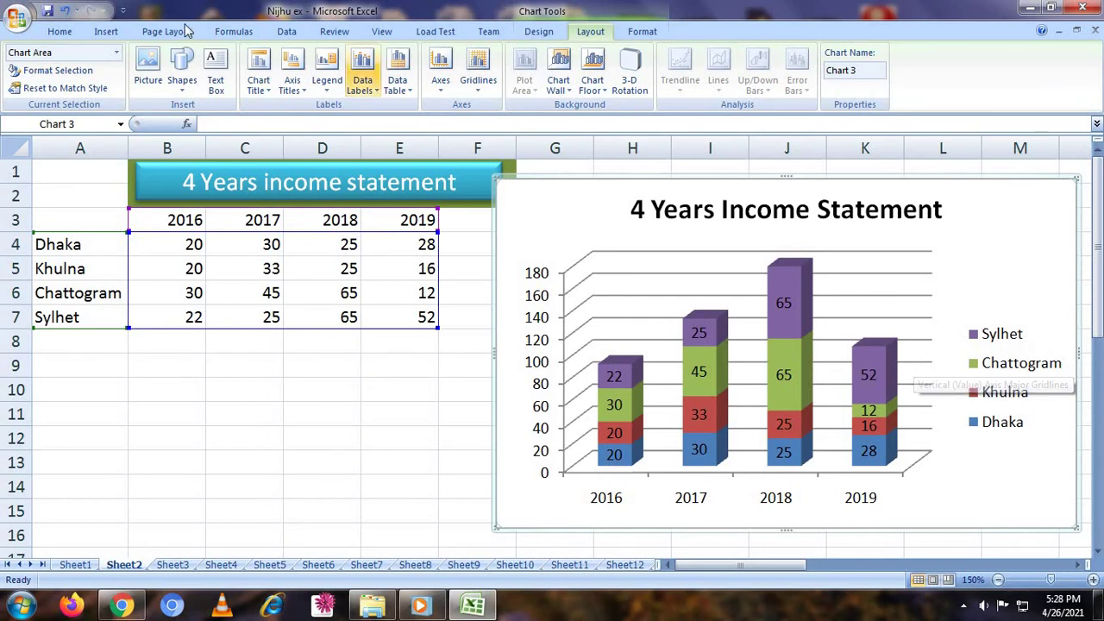
{"action": "left_click", "coordinate": [106, 31]}
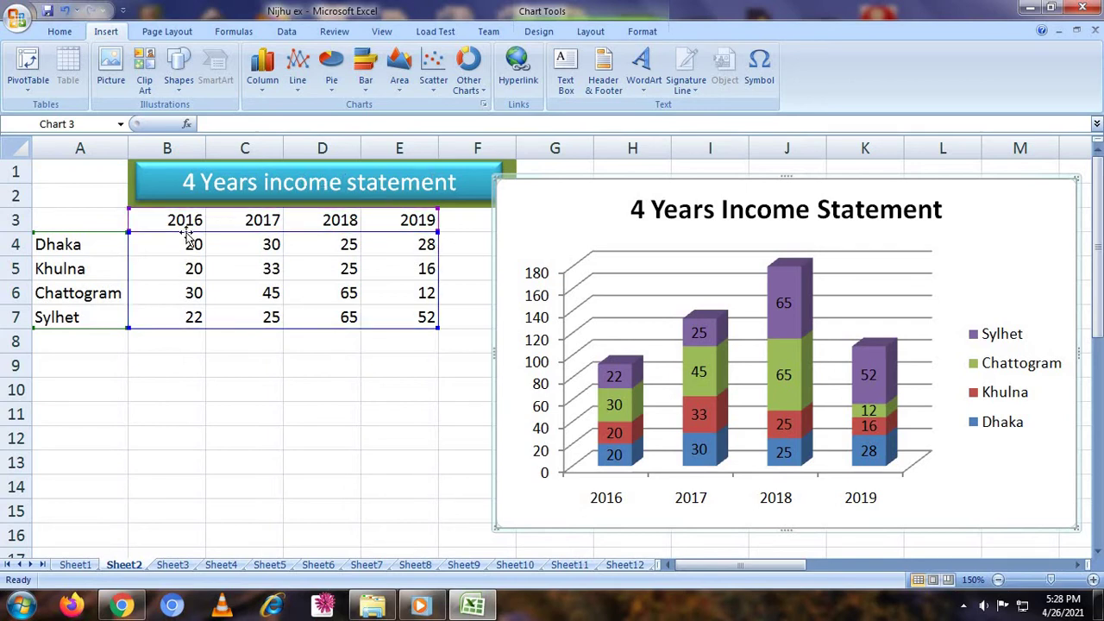
Step: Apply the monochrome blue chart style from row 3, column 3 of Chart Styles
{"action": "left_click", "coordinate": [265, 86]}
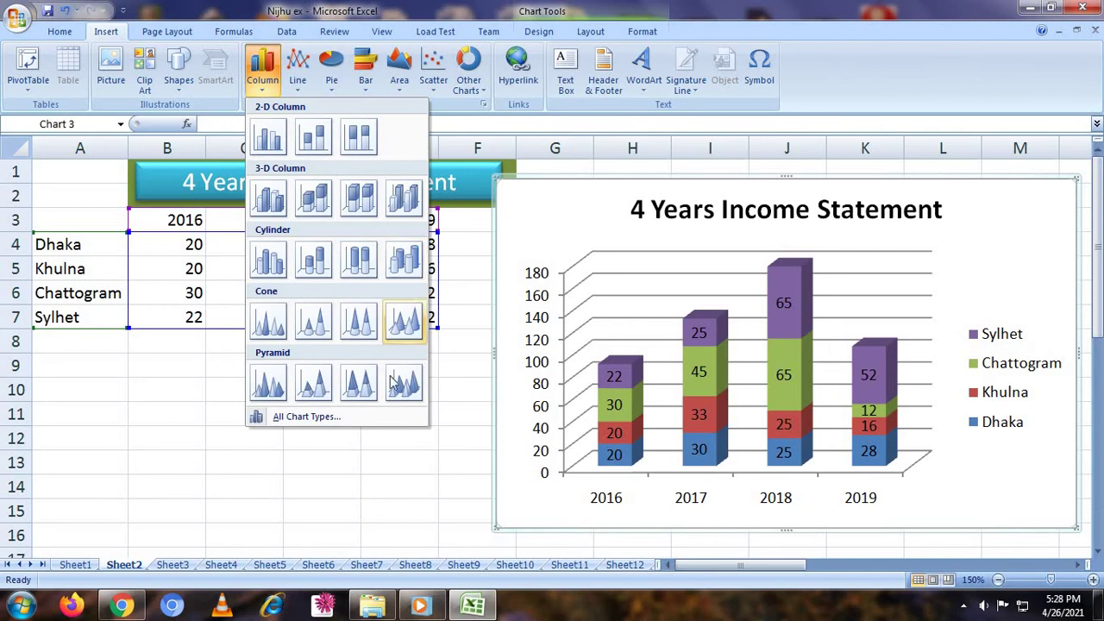
{"action": "left_click", "coordinate": [465, 446]}
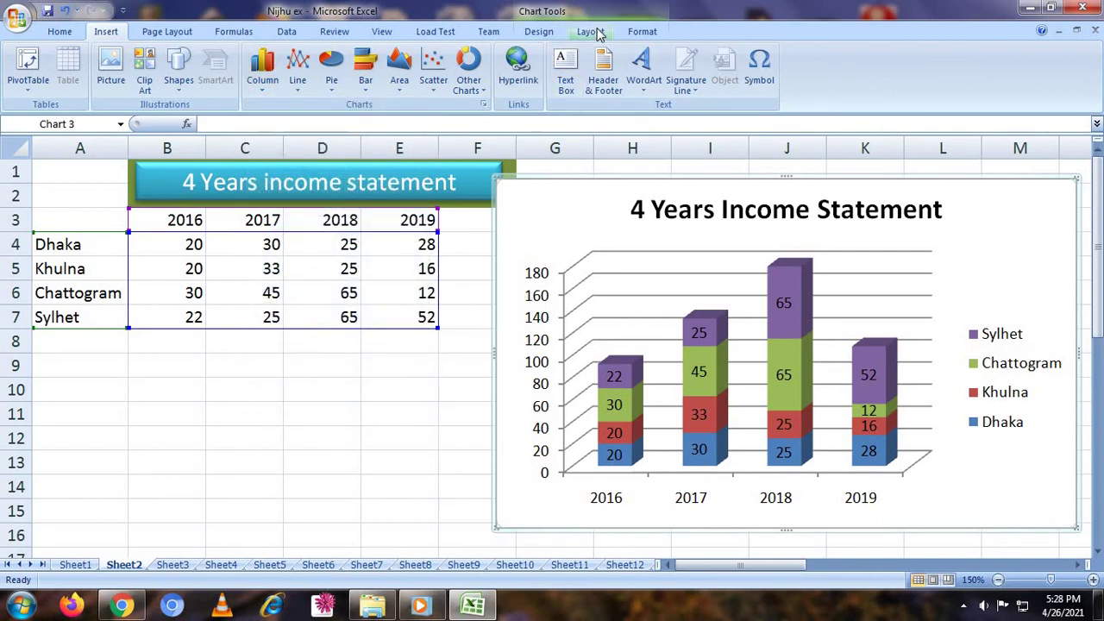
{"action": "left_click", "coordinate": [550, 31]}
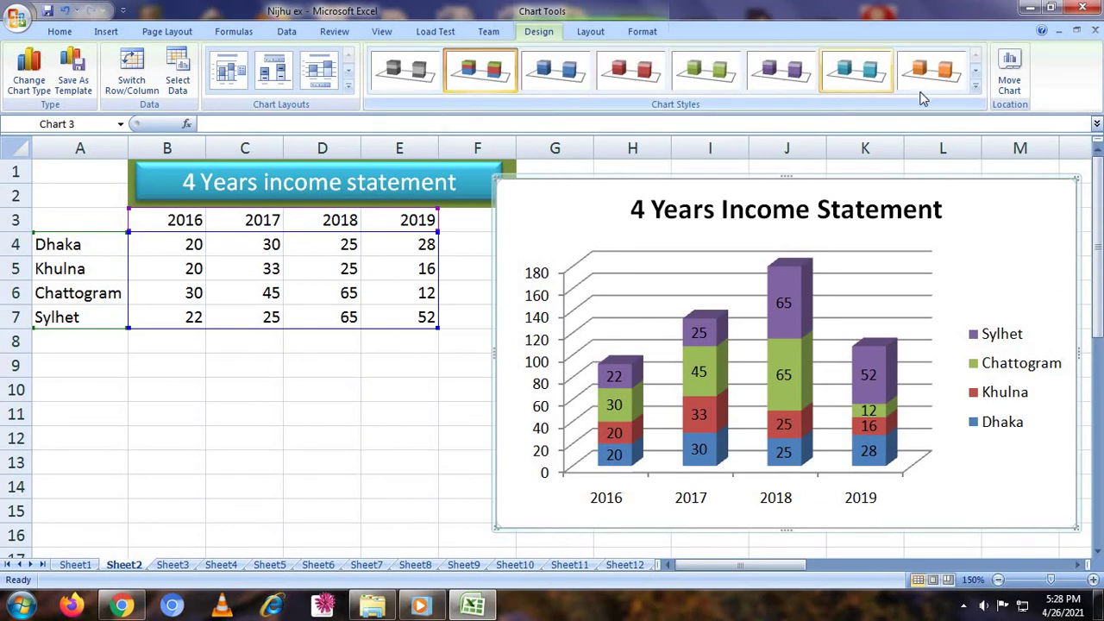
{"action": "left_click", "coordinate": [976, 86]}
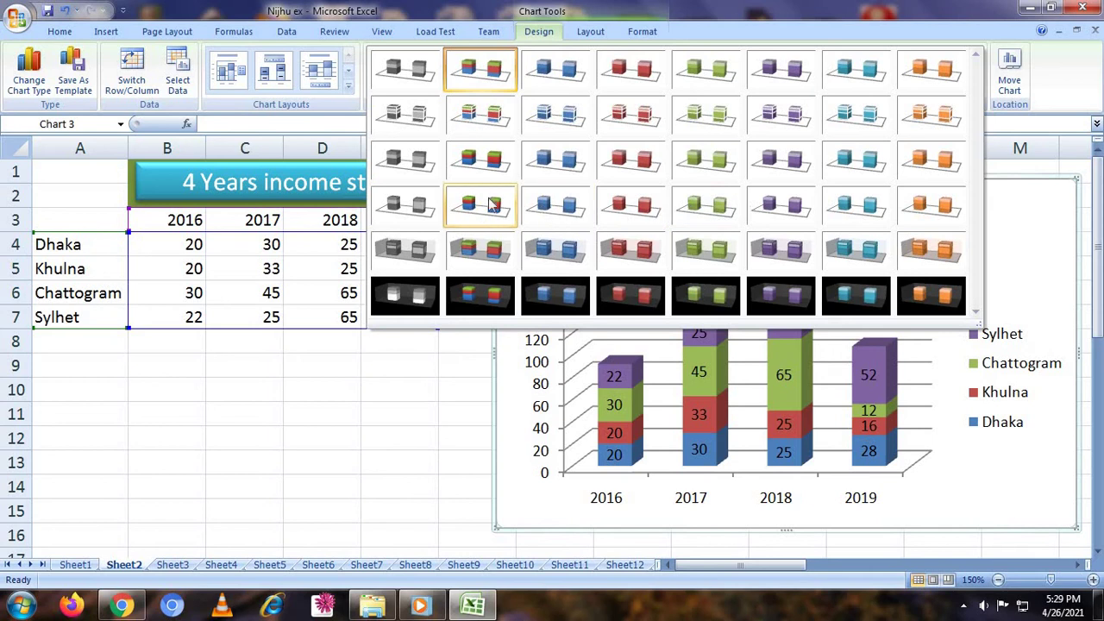
{"action": "left_click", "coordinate": [555, 162]}
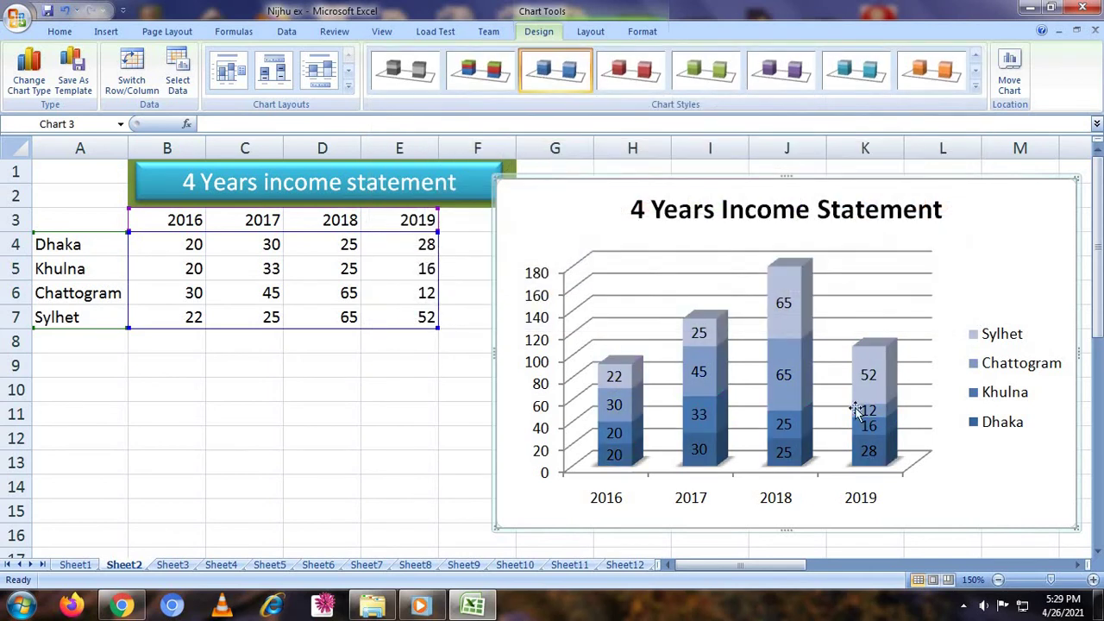
{"action": "left_click", "coordinate": [590, 34]}
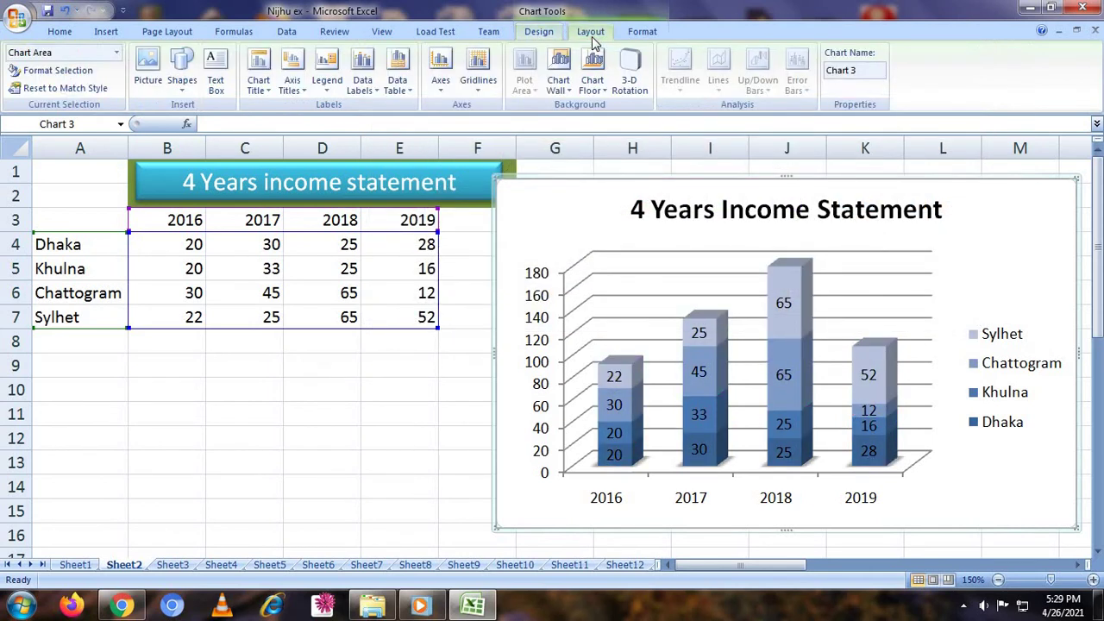
{"action": "left_click", "coordinate": [542, 33]}
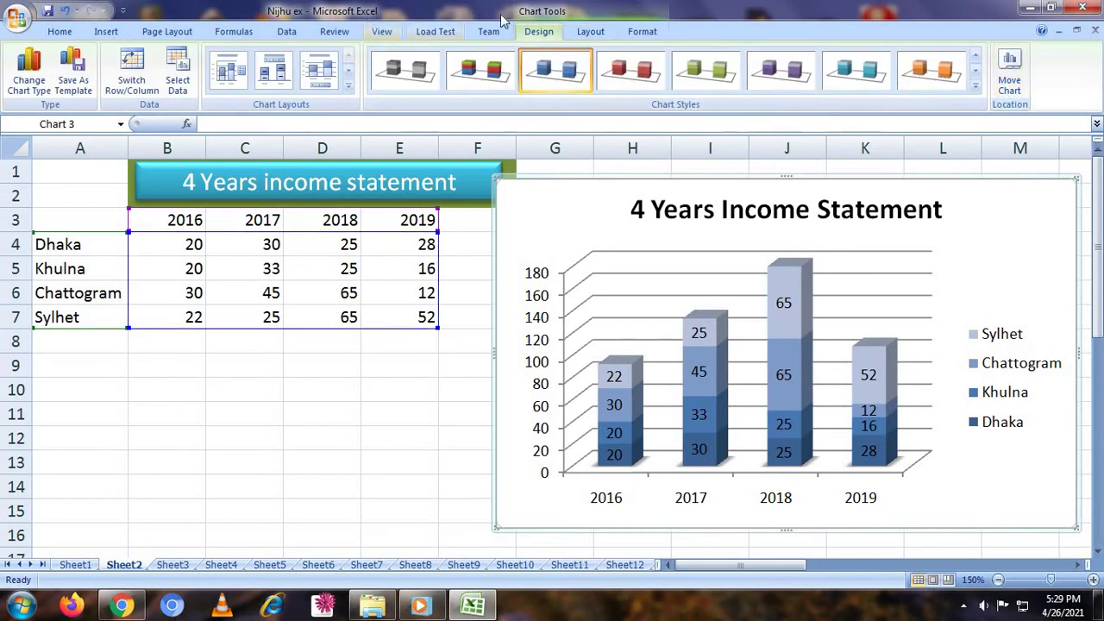
{"action": "left_click", "coordinate": [591, 32]}
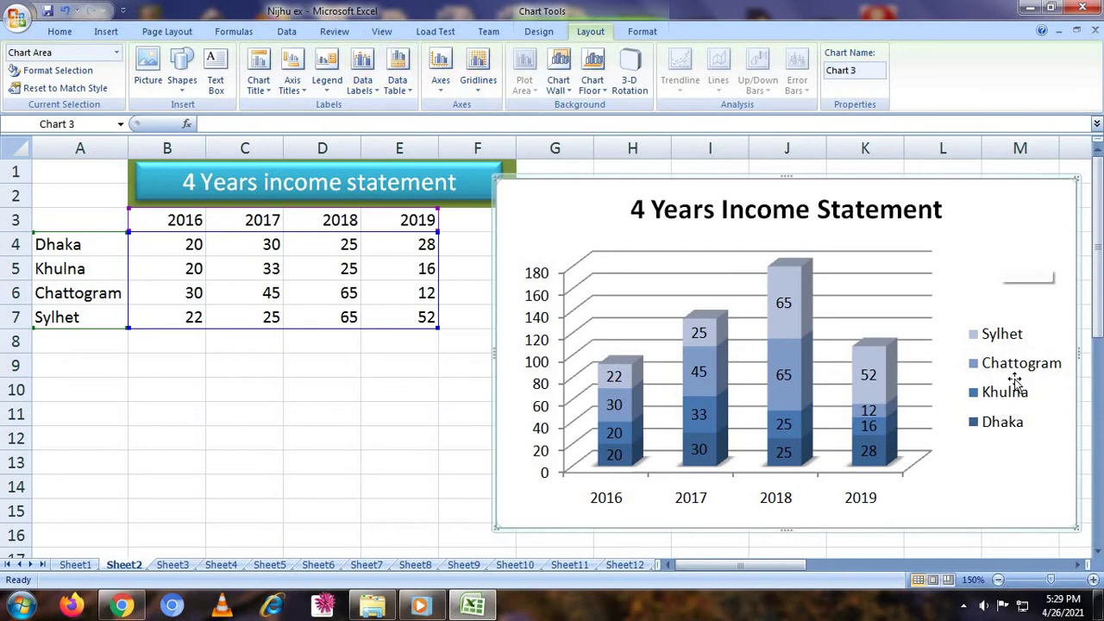
Step: Add a horizontal axis title below the axis reading 'Year'
{"action": "left_click", "coordinate": [293, 82]}
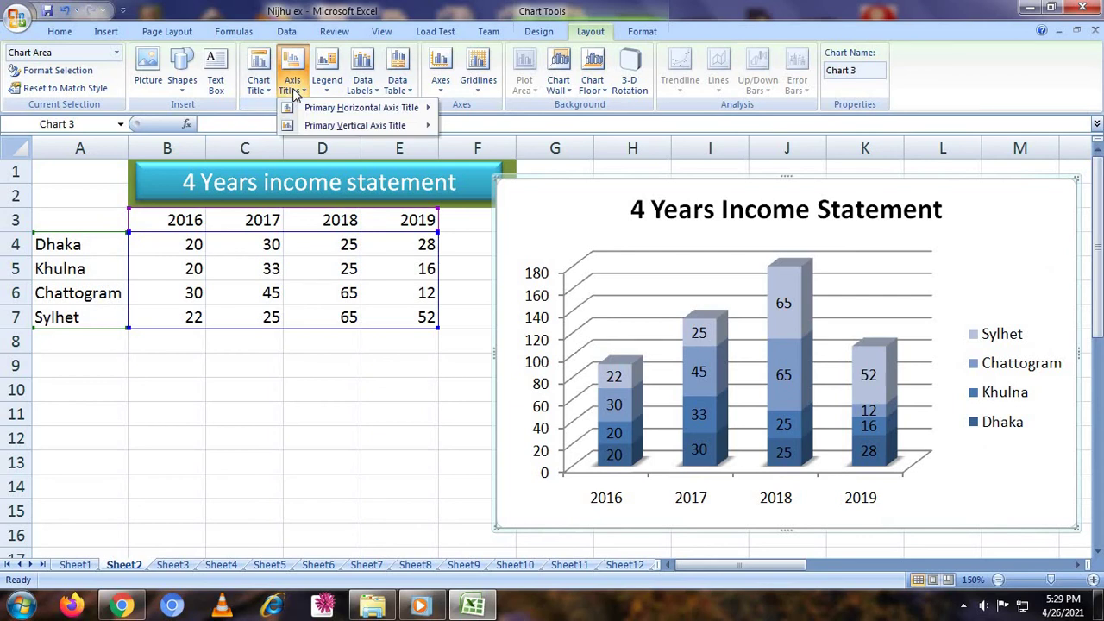
{"action": "mouse_move", "coordinate": [360, 108]}
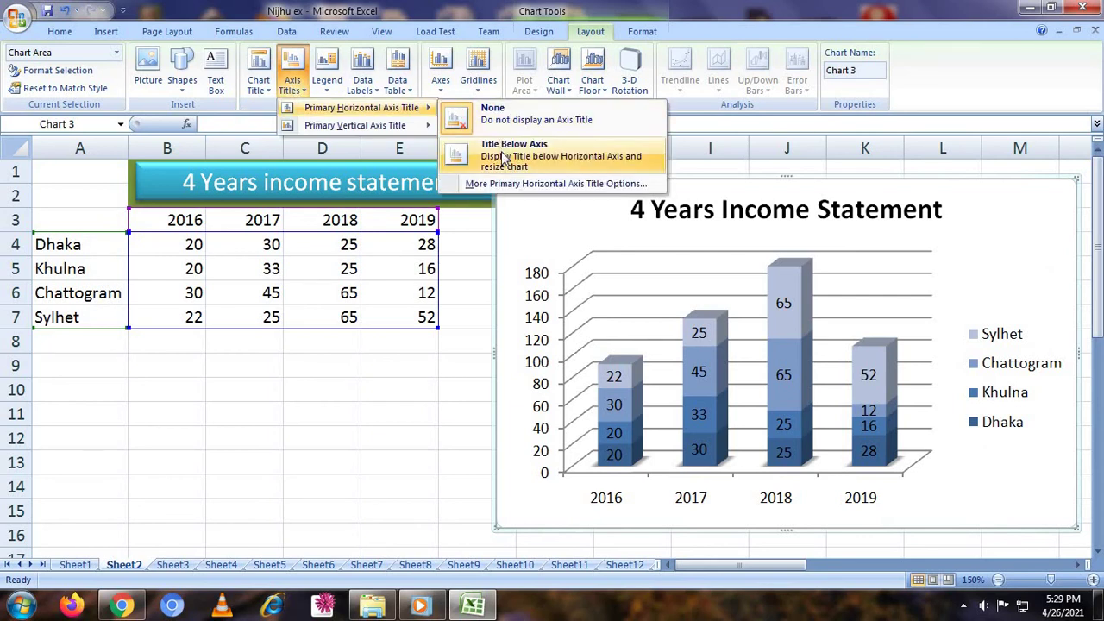
{"action": "left_click", "coordinate": [501, 147]}
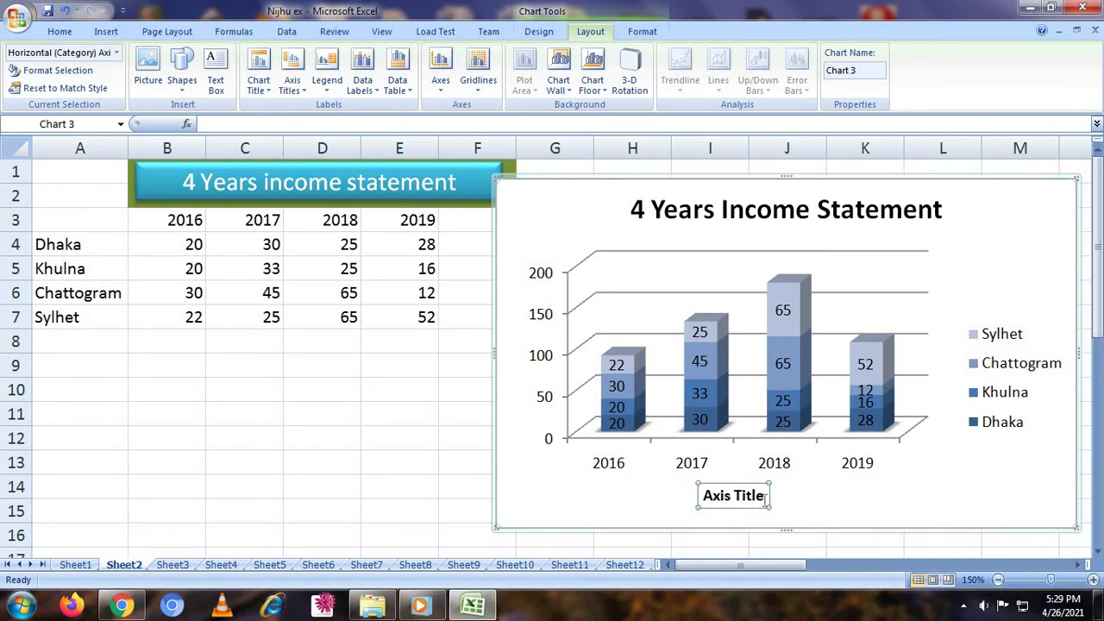
{"action": "left_click_drag", "start_coordinate": [766, 496], "coordinate": [701, 497]}
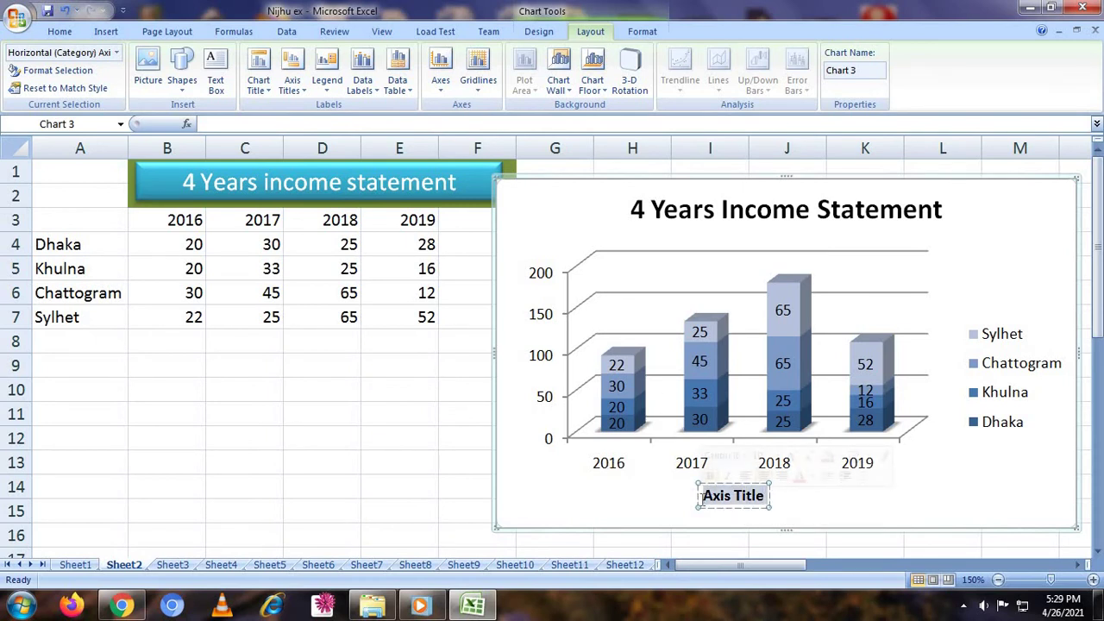
{"action": "type", "text": "Year"}
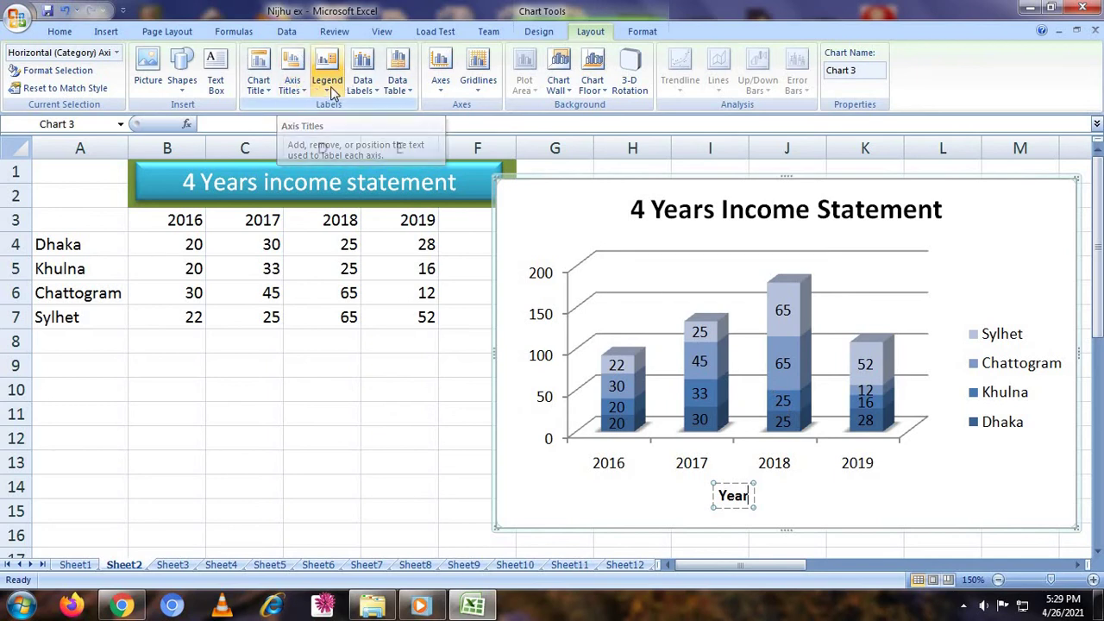
{"action": "left_click", "coordinate": [259, 76]}
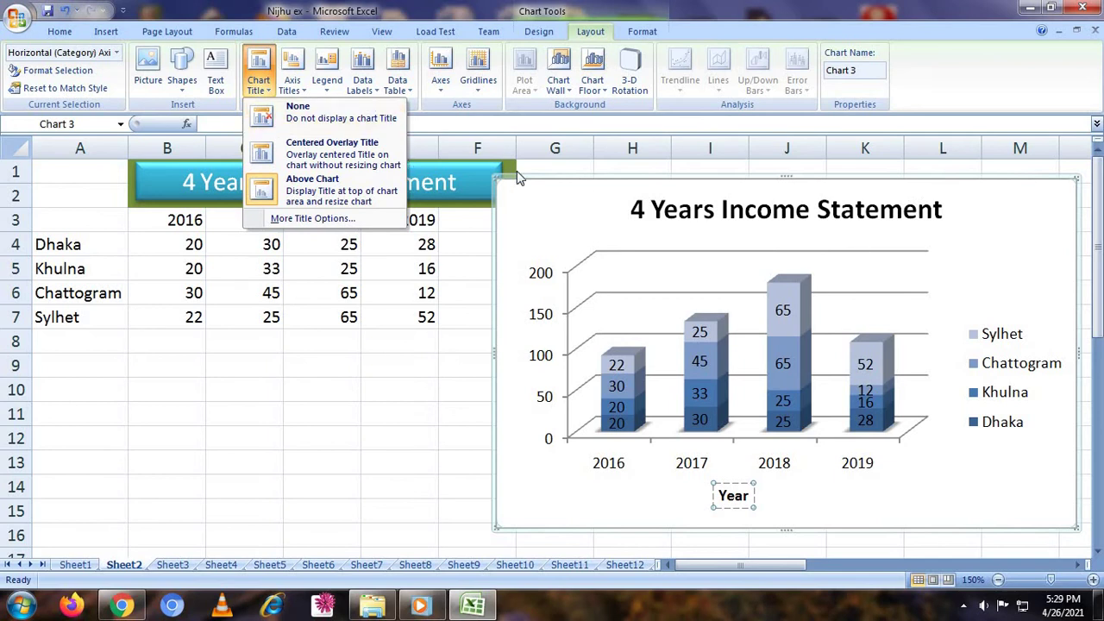
Step: Add a rotated vertical axis title and select its 'Axis Title' placeholder text
{"action": "left_click", "coordinate": [294, 85]}
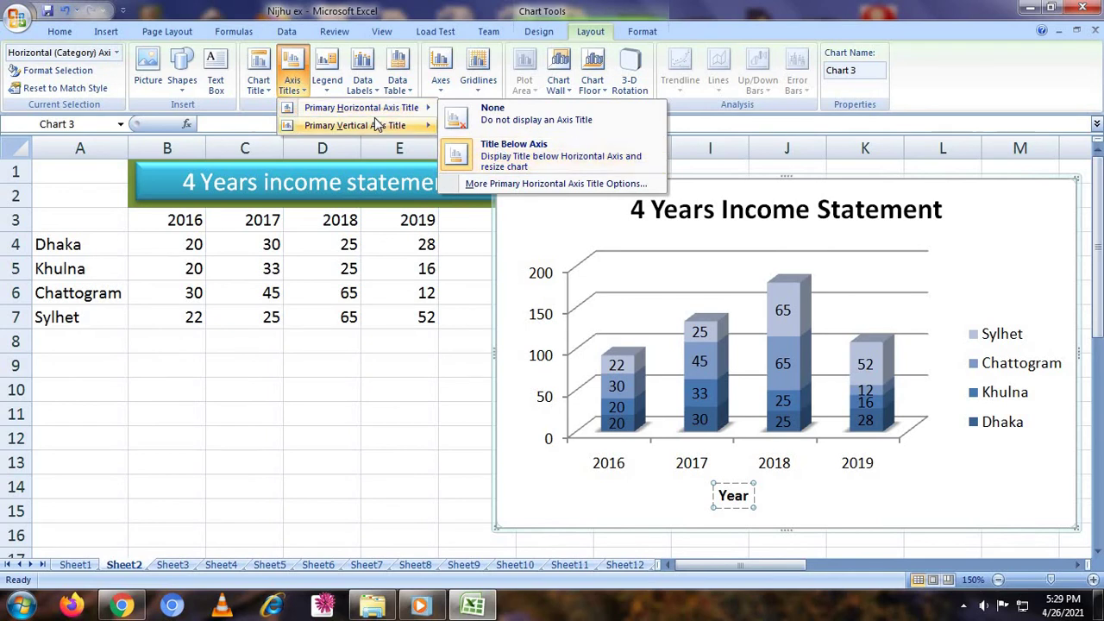
{"action": "mouse_move", "coordinate": [354, 125]}
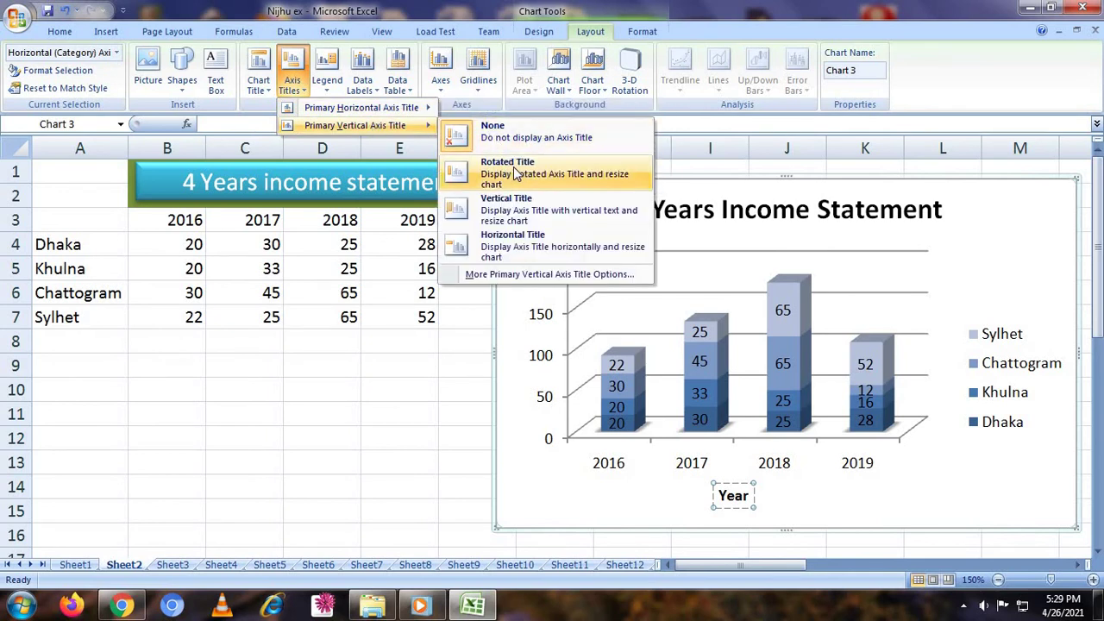
{"action": "left_click", "coordinate": [515, 209]}
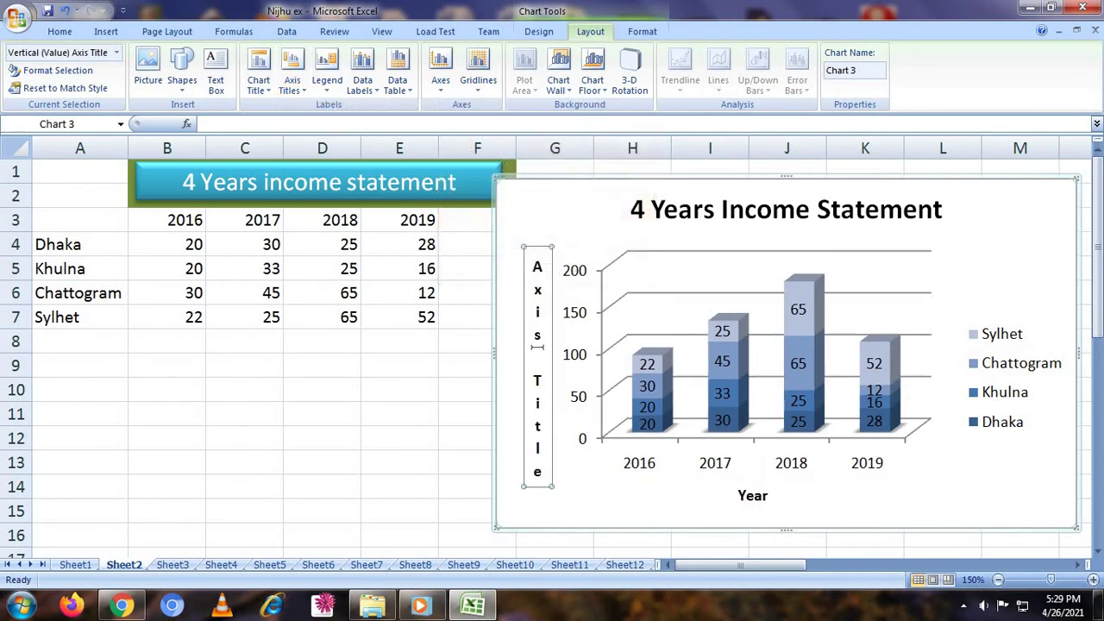
{"action": "left_click_drag", "start_coordinate": [537, 261], "coordinate": [538, 449]}
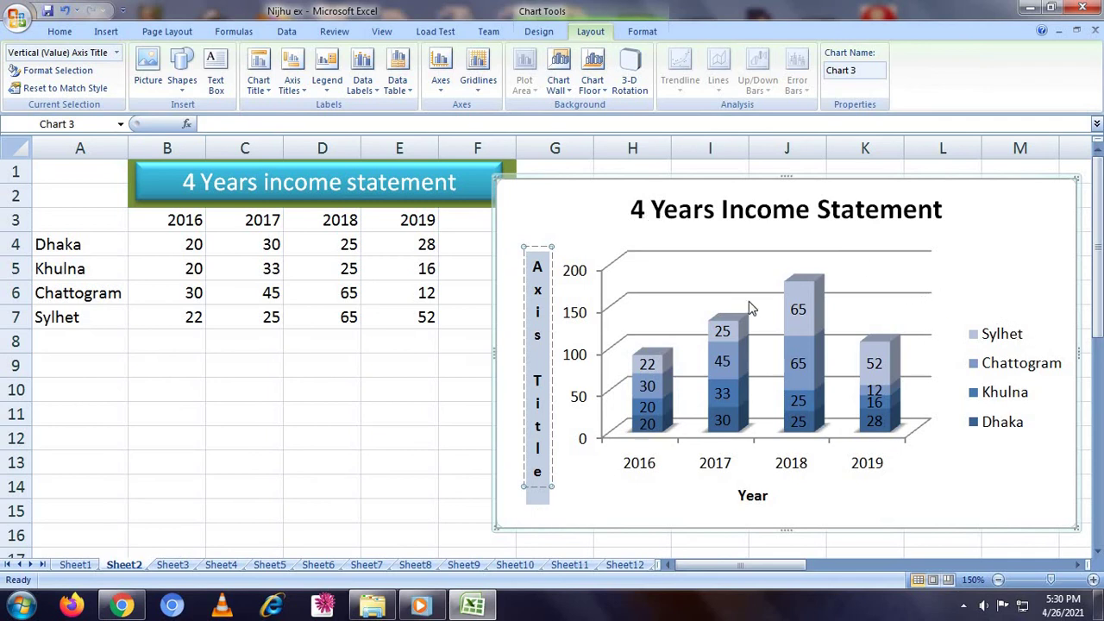
{"action": "left_click", "coordinate": [994, 198]}
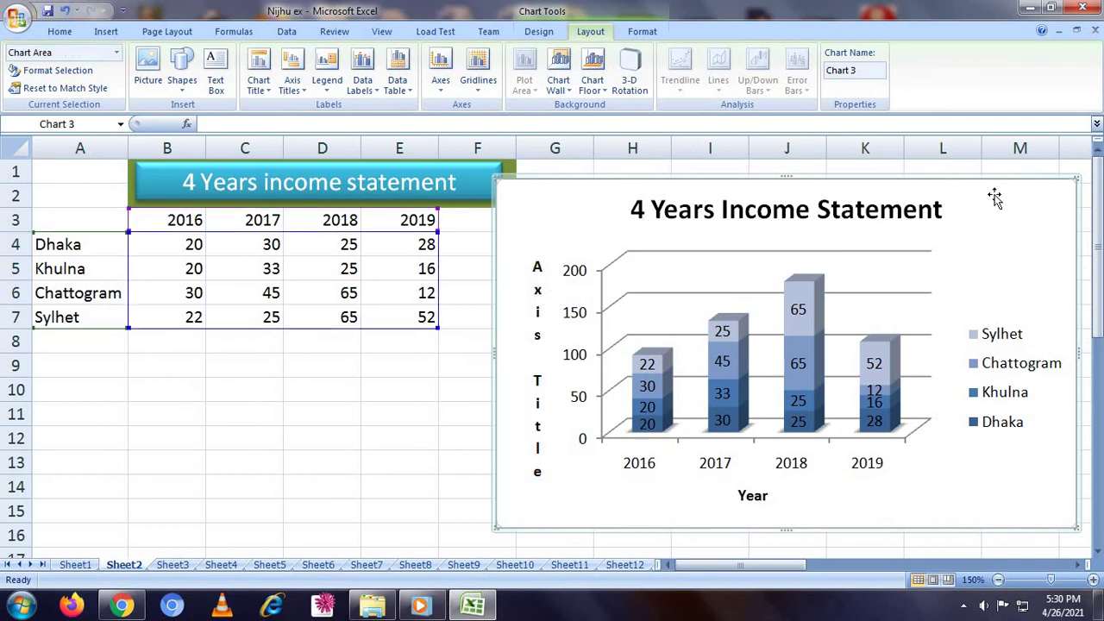
{"action": "left_click", "coordinate": [647, 35]}
{"action": "left_click", "coordinate": [459, 90]}
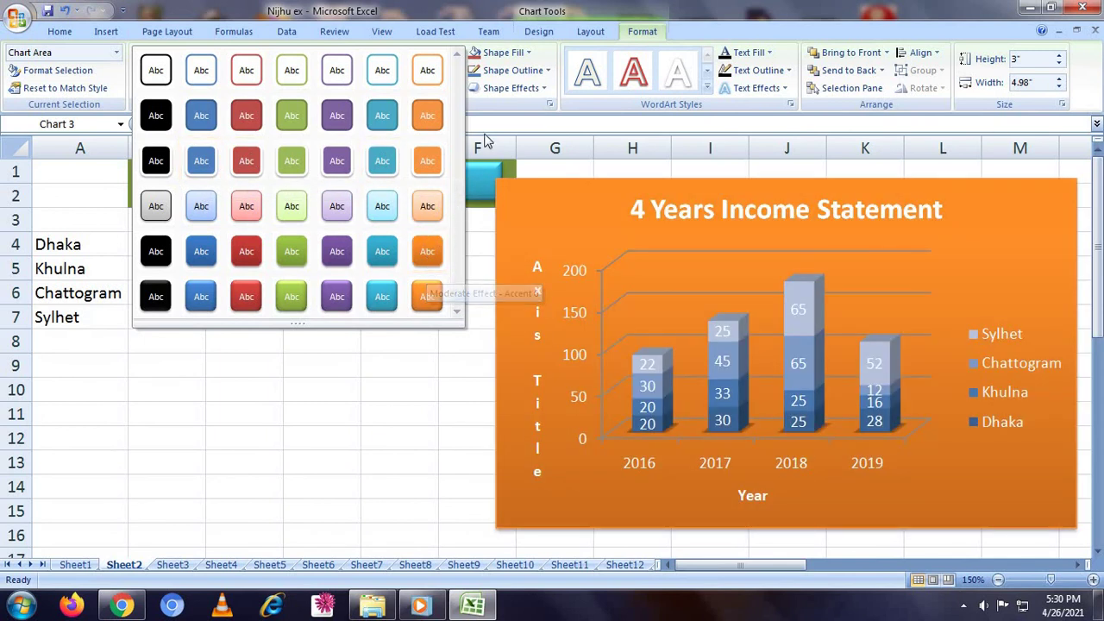
{"action": "left_click", "coordinate": [513, 88]}
{"action": "mouse_move", "coordinate": [516, 116]}
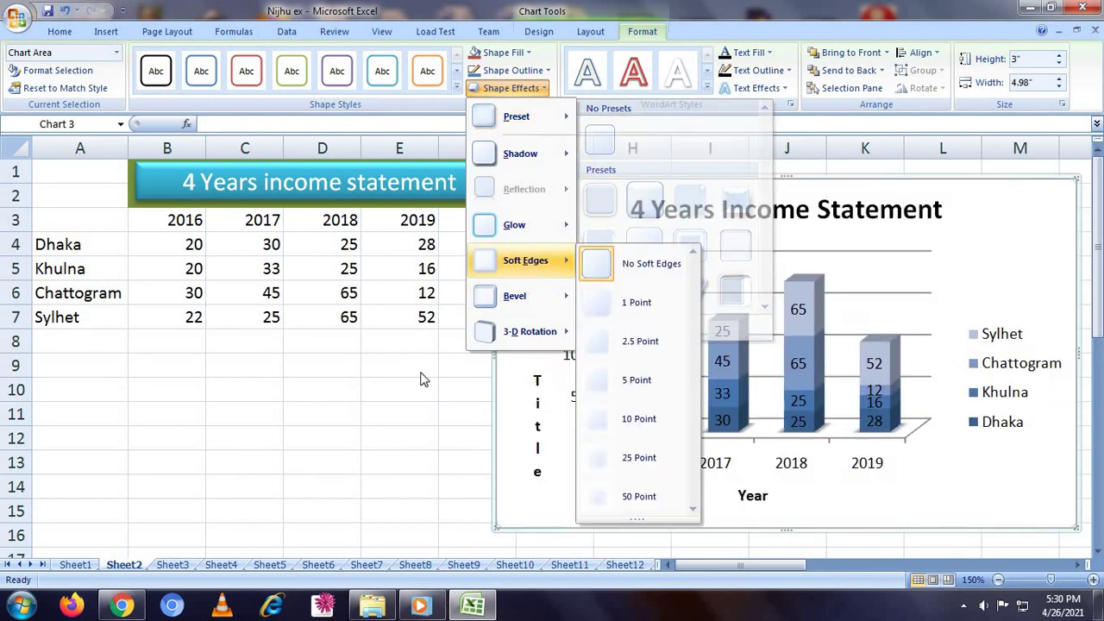
{"action": "left_click", "coordinate": [1074, 239]}
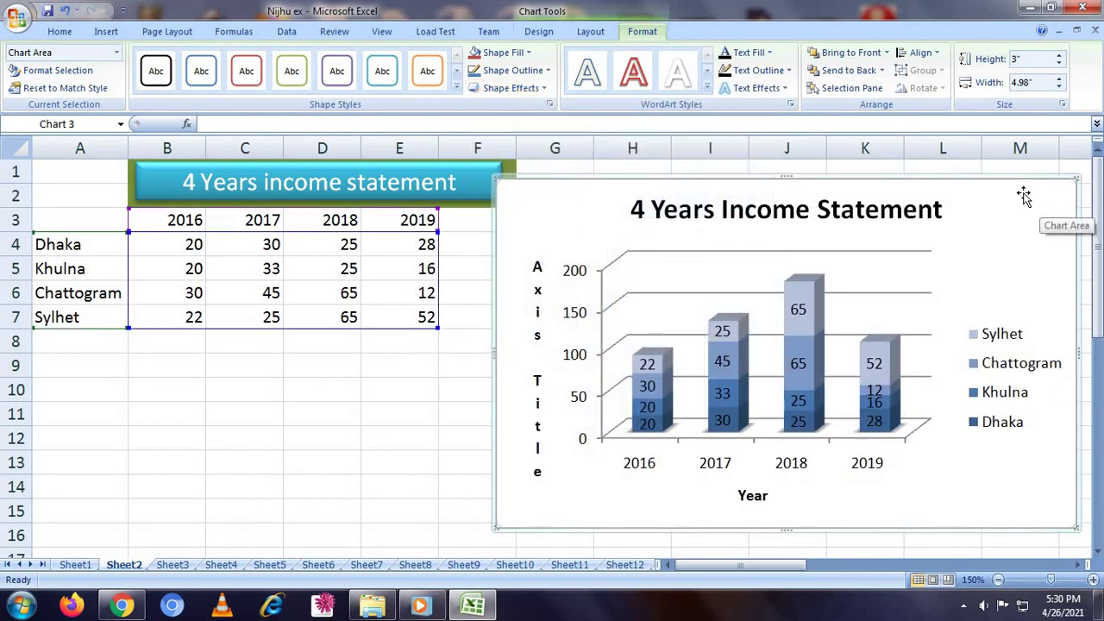